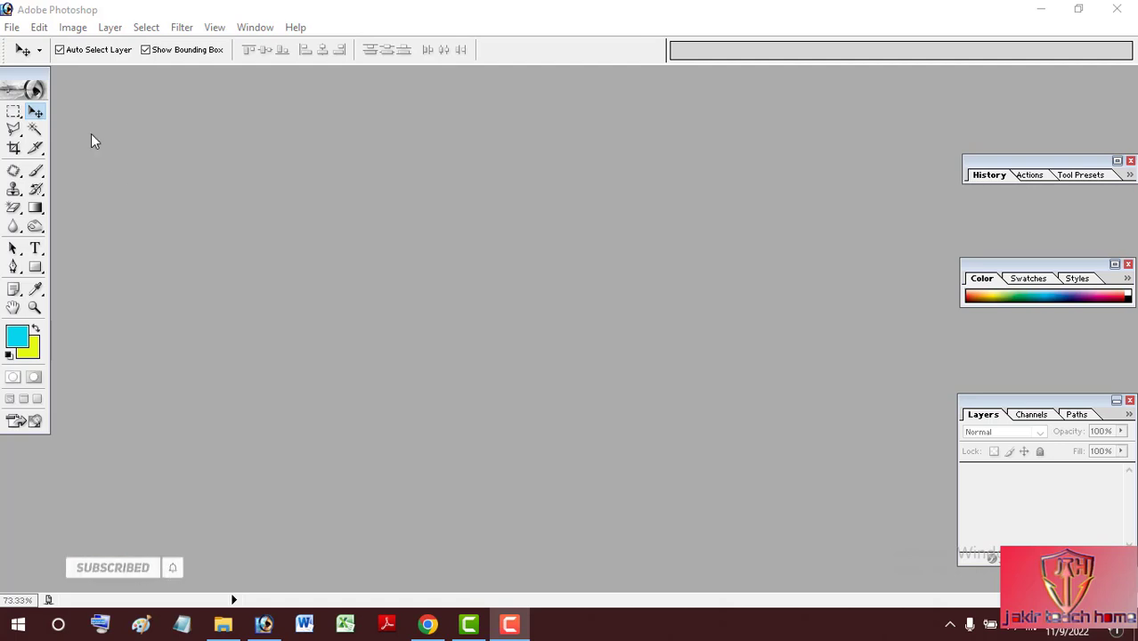
pyautogui.click(11, 27)
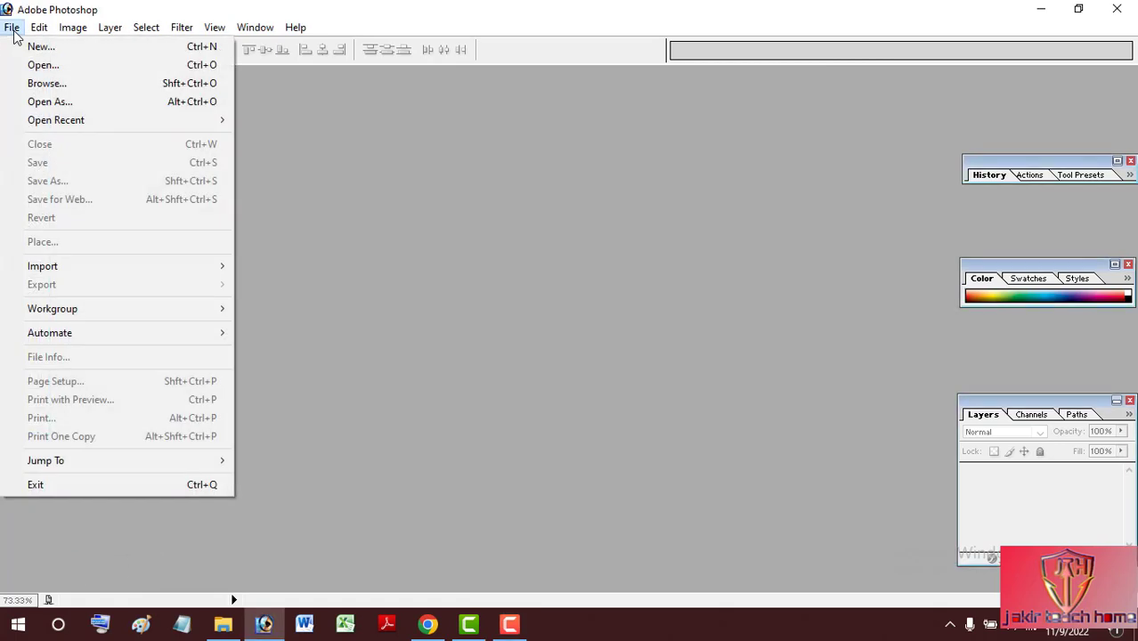
pyautogui.click(114, 66)
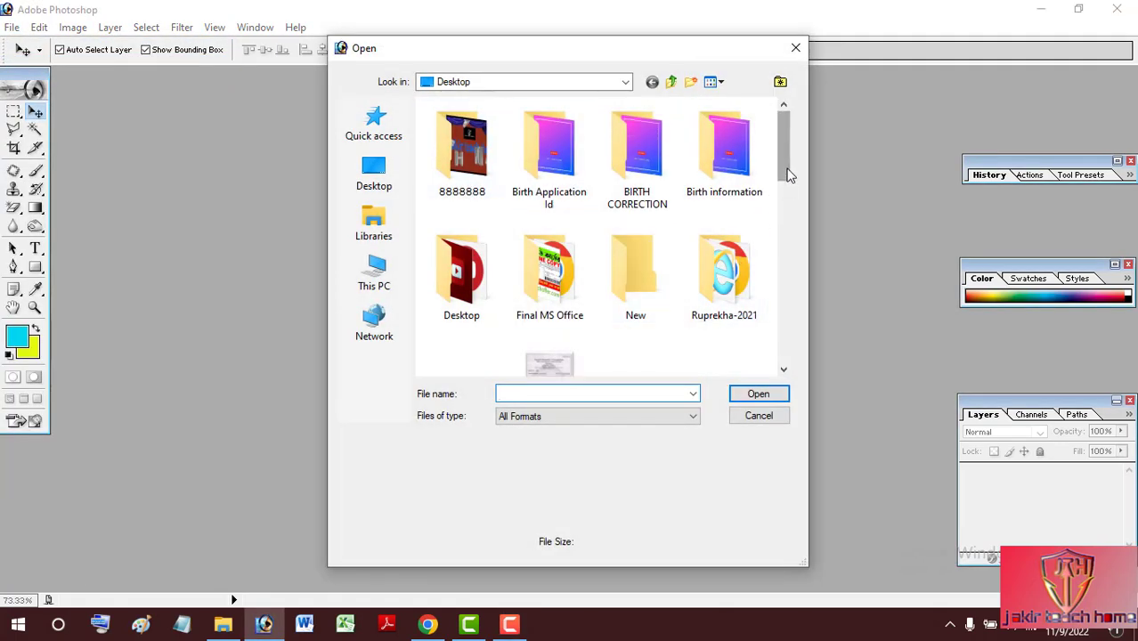
pyautogui.moveTo(790, 173); pyautogui.dragTo(796, 233)
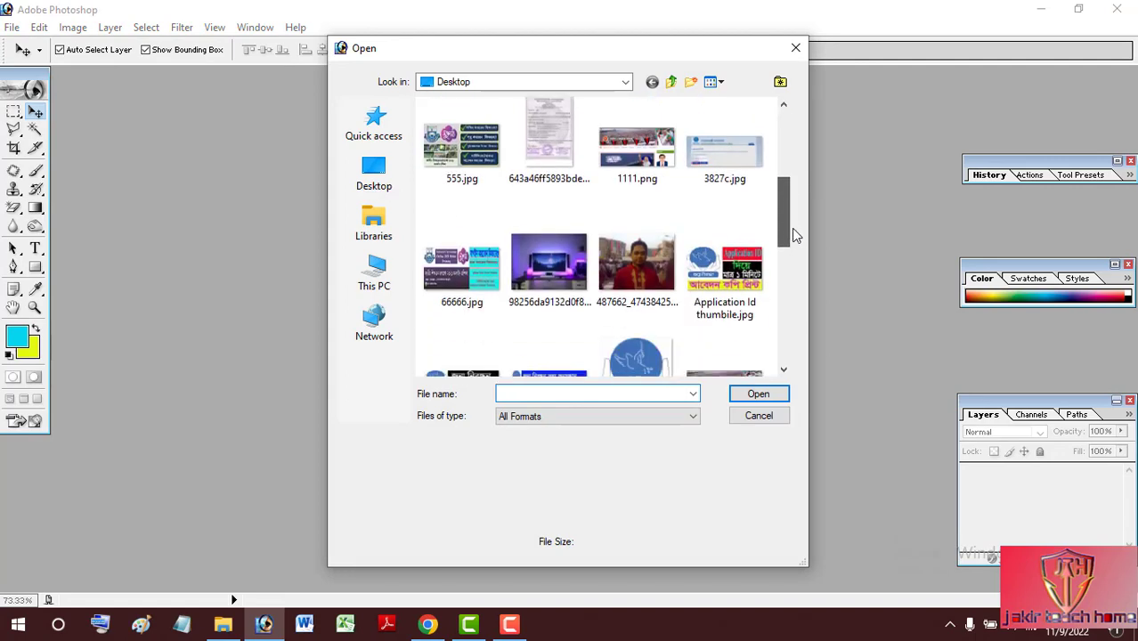
pyautogui.click(636, 252)
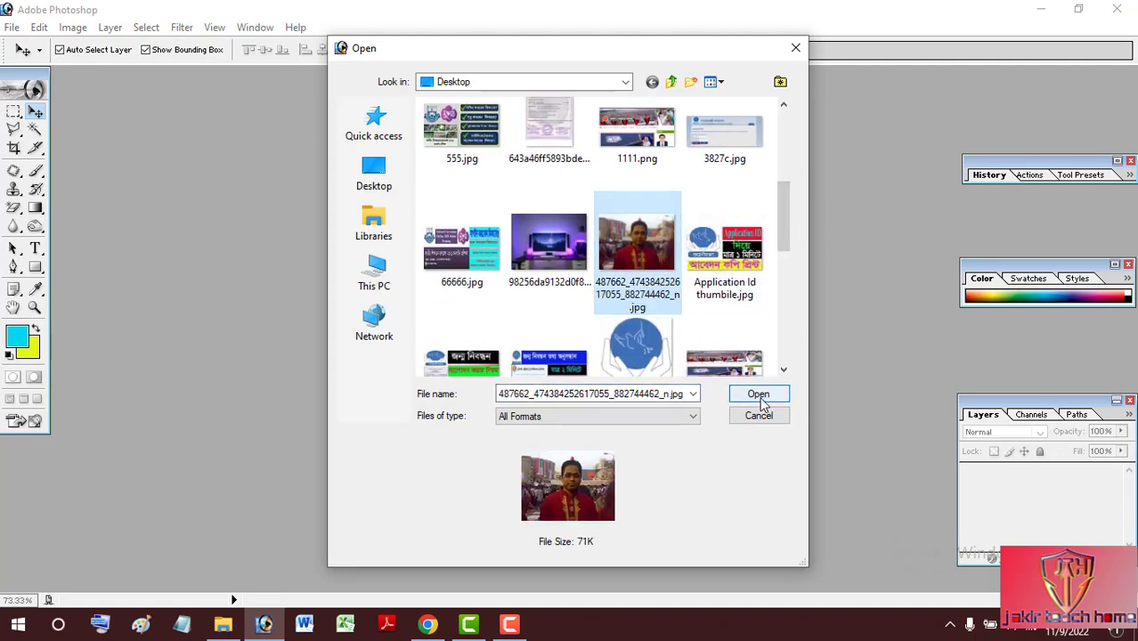
pyautogui.click(755, 392)
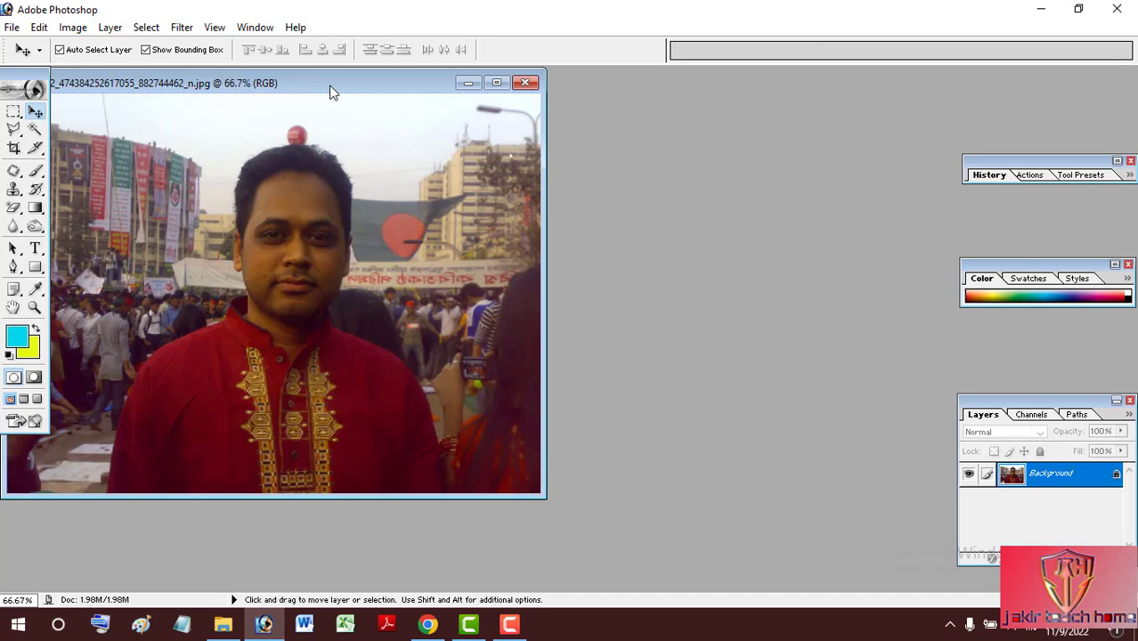
pyautogui.moveTo(330, 92); pyautogui.dragTo(582, 97)
pyautogui.click(744, 88)
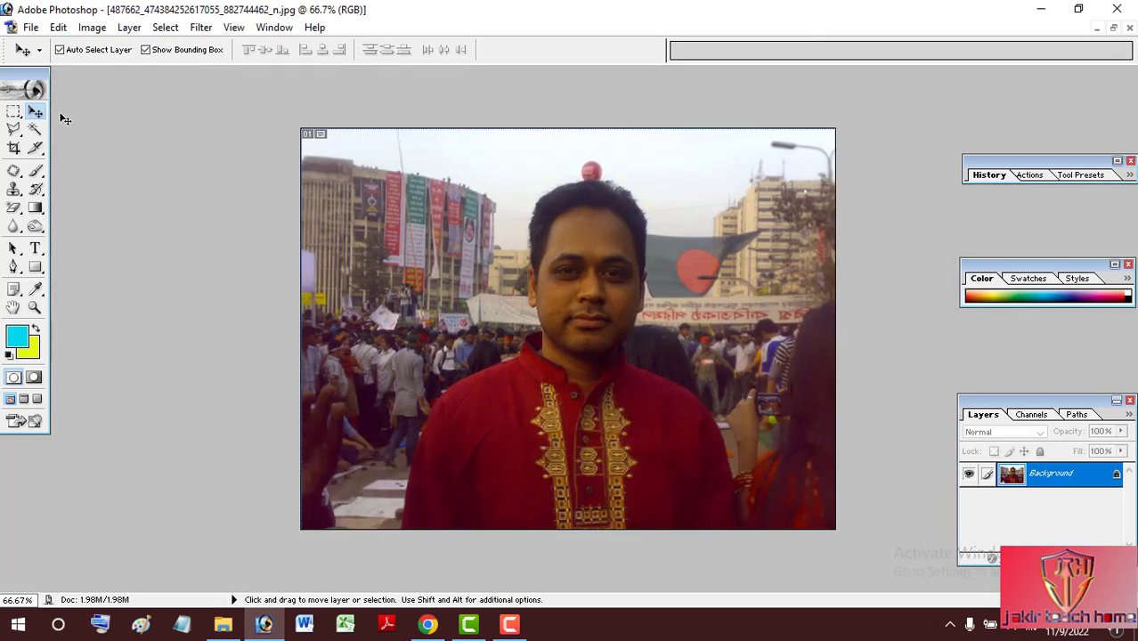
# Crop the photo around the man at 1.45 × 1.85 in and 300 pixels/inch, then repeat the crop over the full frame
pyautogui.click(15, 149)
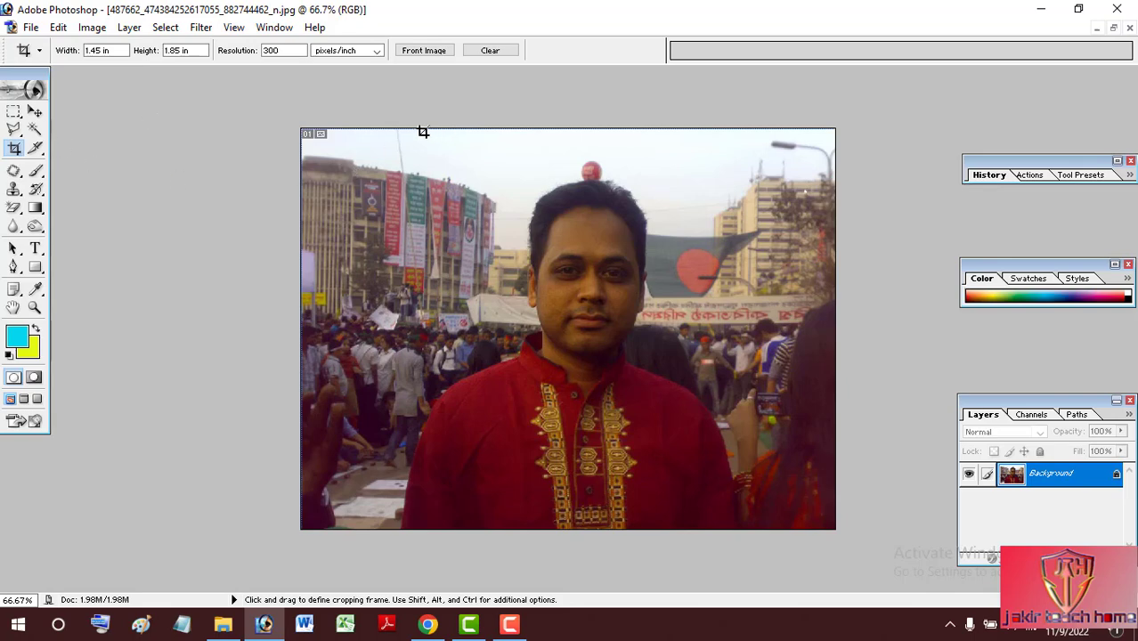
pyautogui.moveTo(423, 132); pyautogui.dragTo(767, 535)
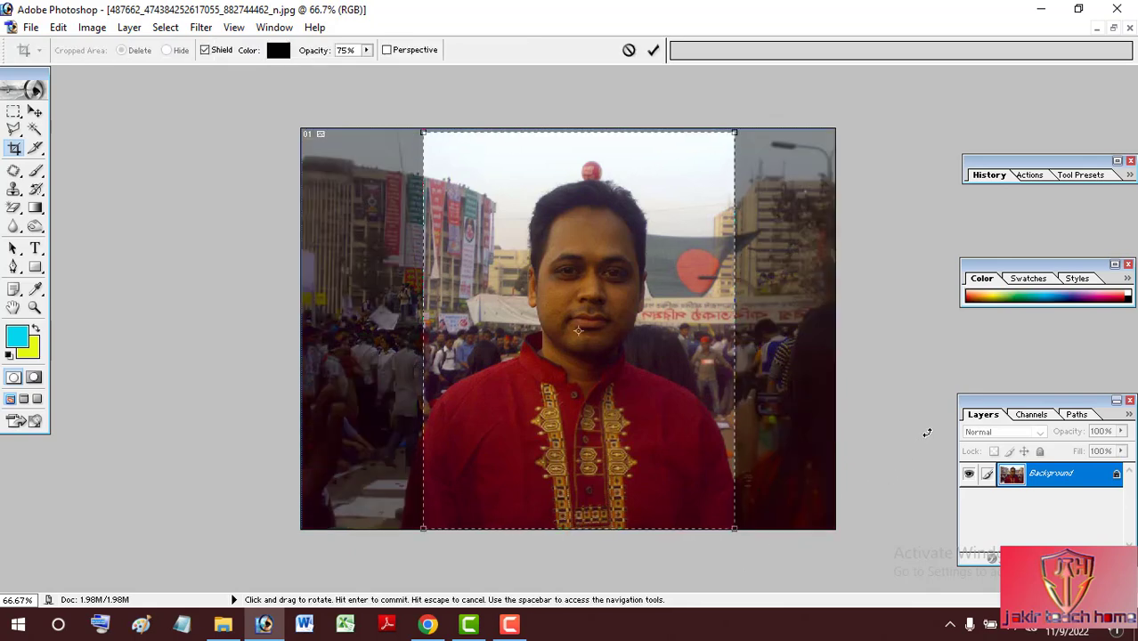
pyautogui.click(652, 50)
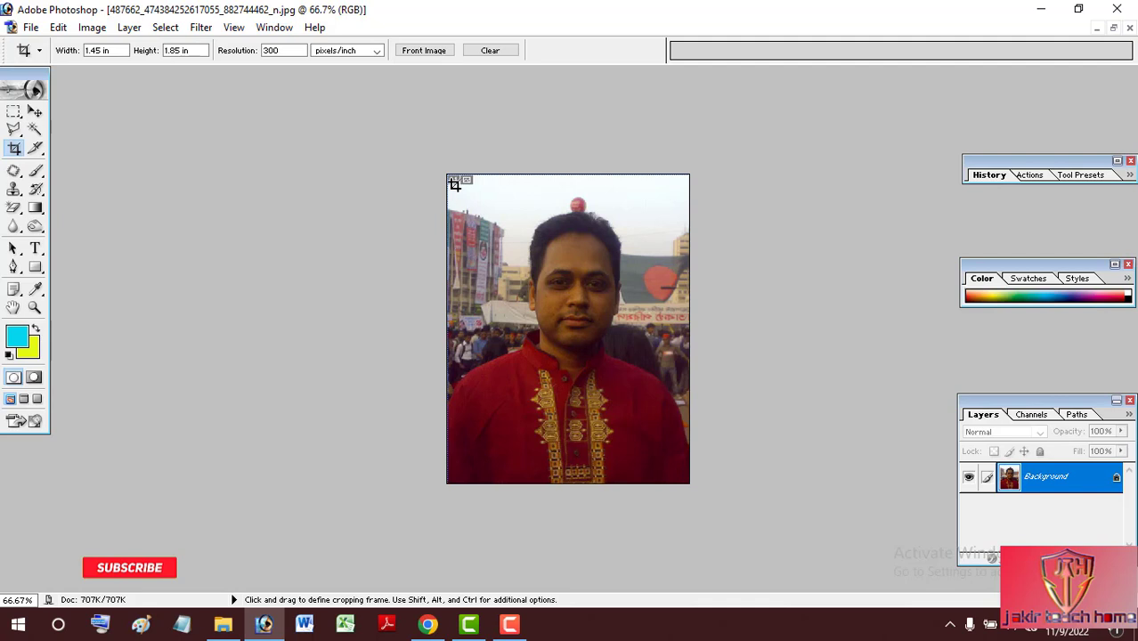
pyautogui.moveTo(449, 176); pyautogui.dragTo(713, 503)
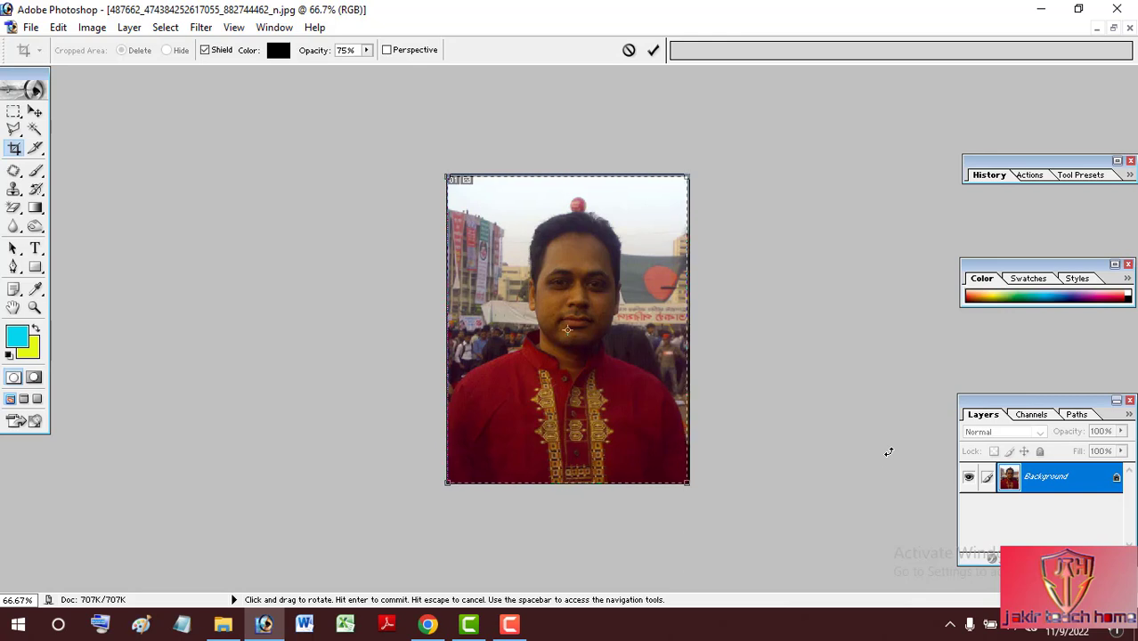
pyautogui.click(652, 49)
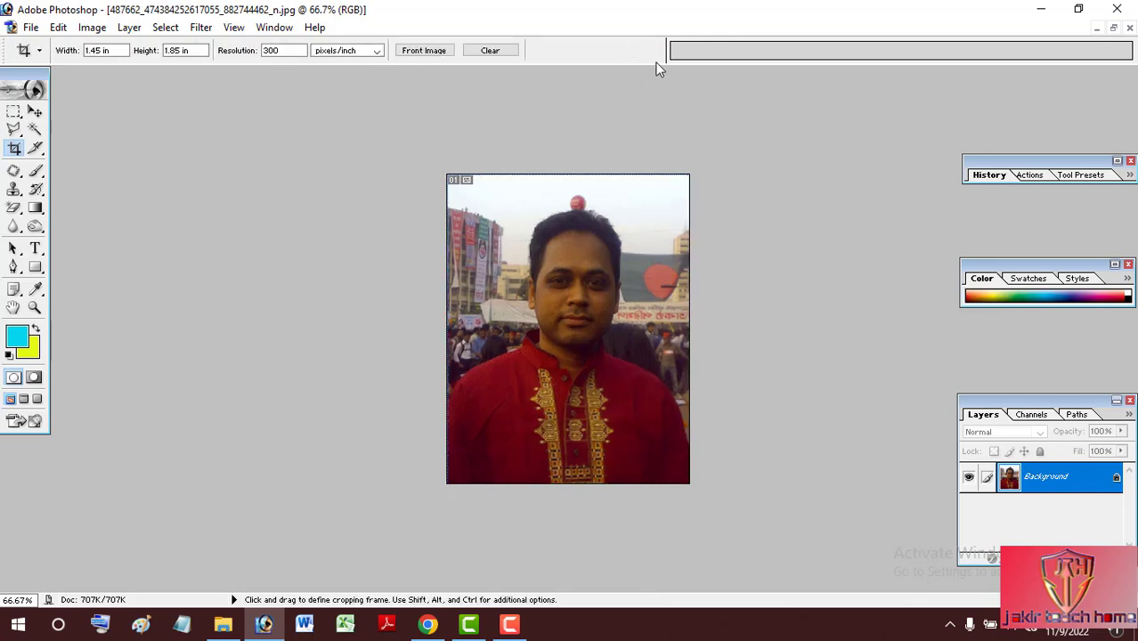
# Create a new A4 document, 210 × 297 mm at 300 pixels/inch, in RGB Color with white contents
pyautogui.click(31, 27)
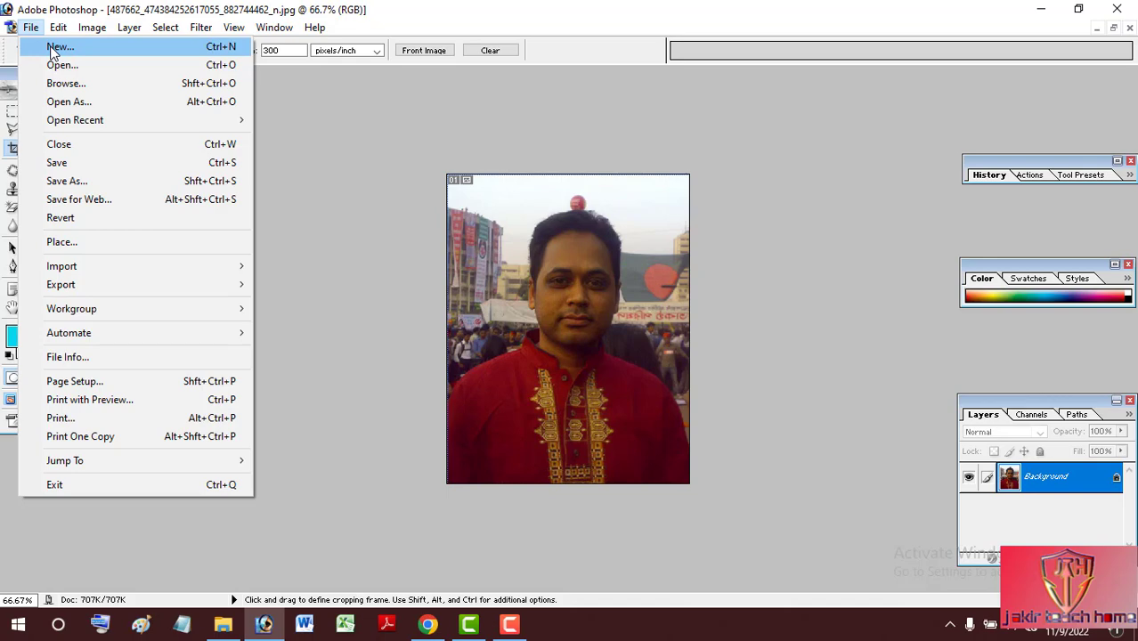
pyautogui.hotkey('ctrl', 'n')
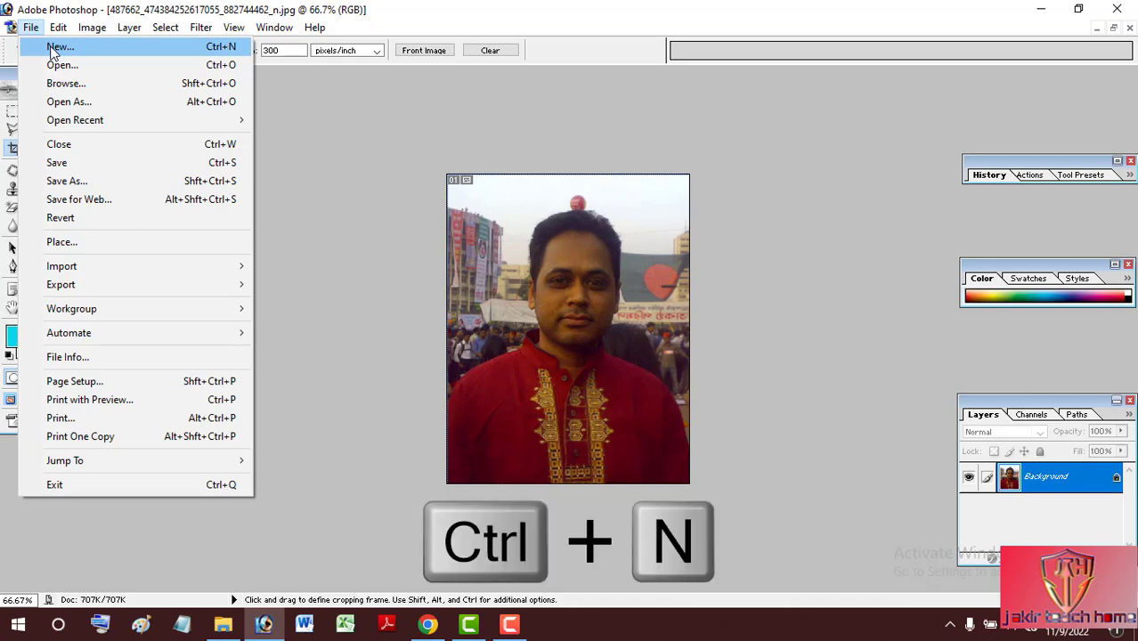
pyautogui.click(55, 47)
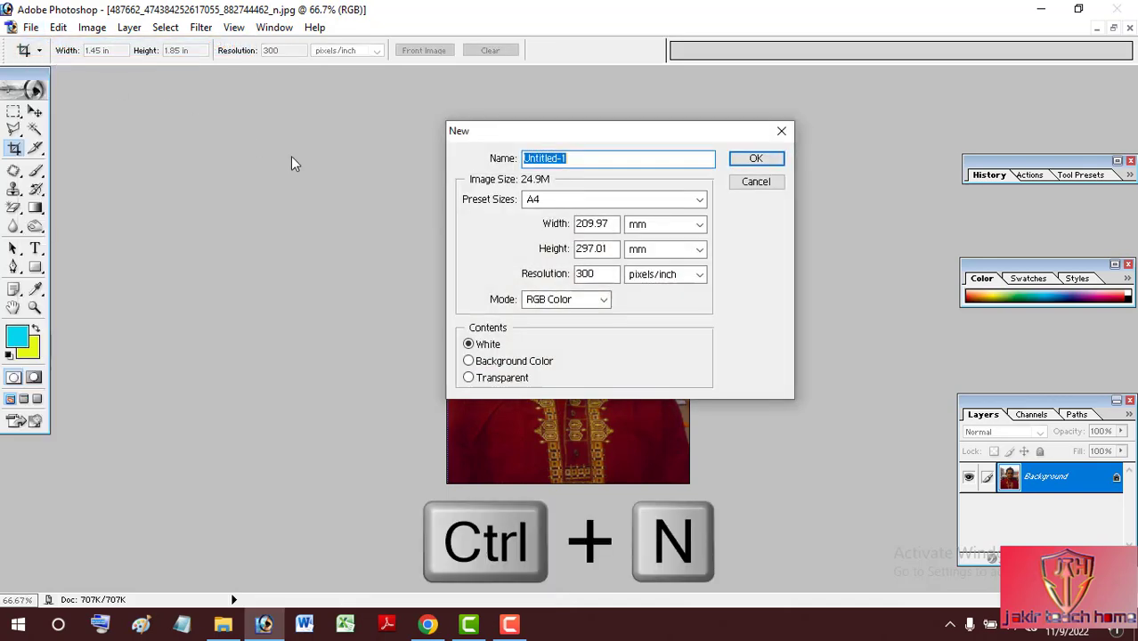
pyautogui.click(674, 205)
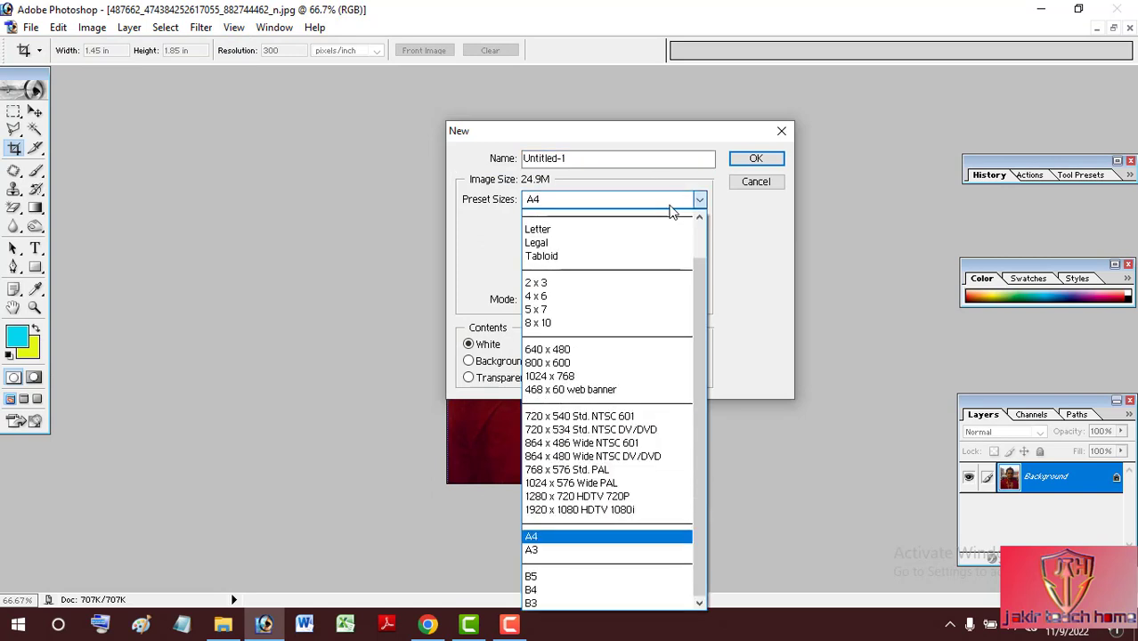
pyautogui.click(640, 538)
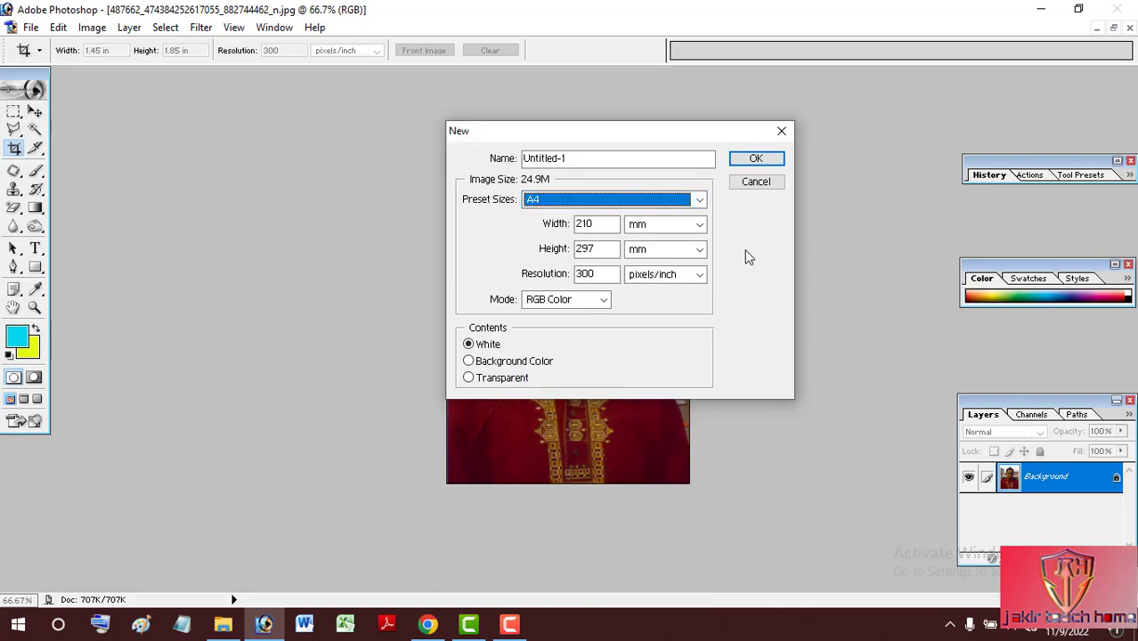
pyautogui.click(755, 157)
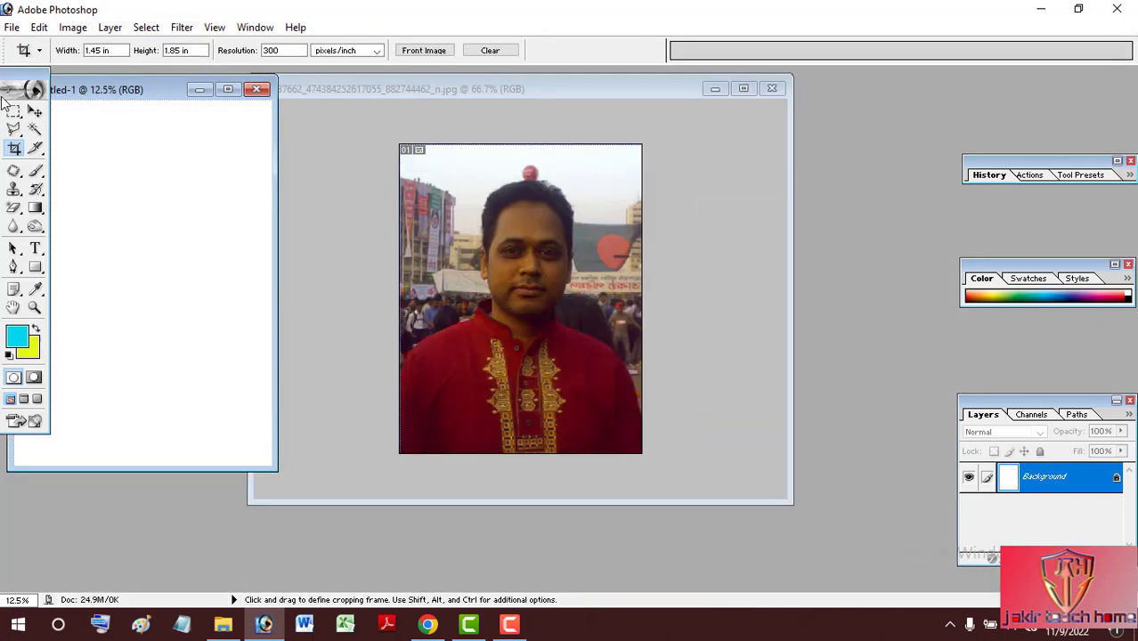
# Arrange the cropped photo's window and the blank A4 document's window side by side without overlap
pyautogui.click(35, 111)
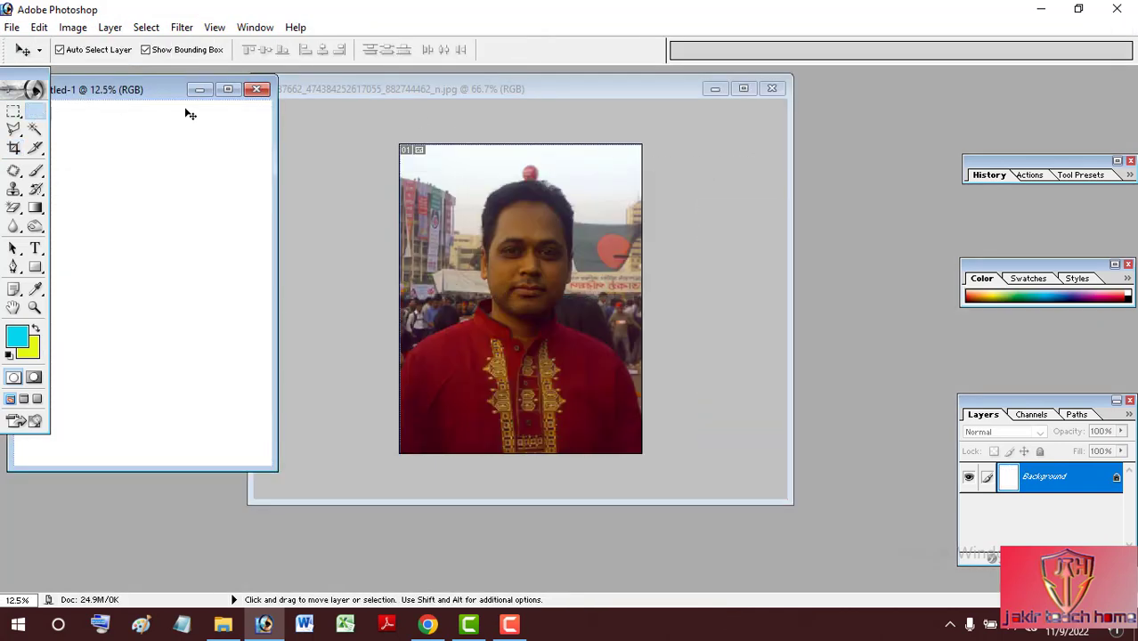
pyautogui.click(378, 88)
pyautogui.moveTo(526, 89); pyautogui.dragTo(767, 85)
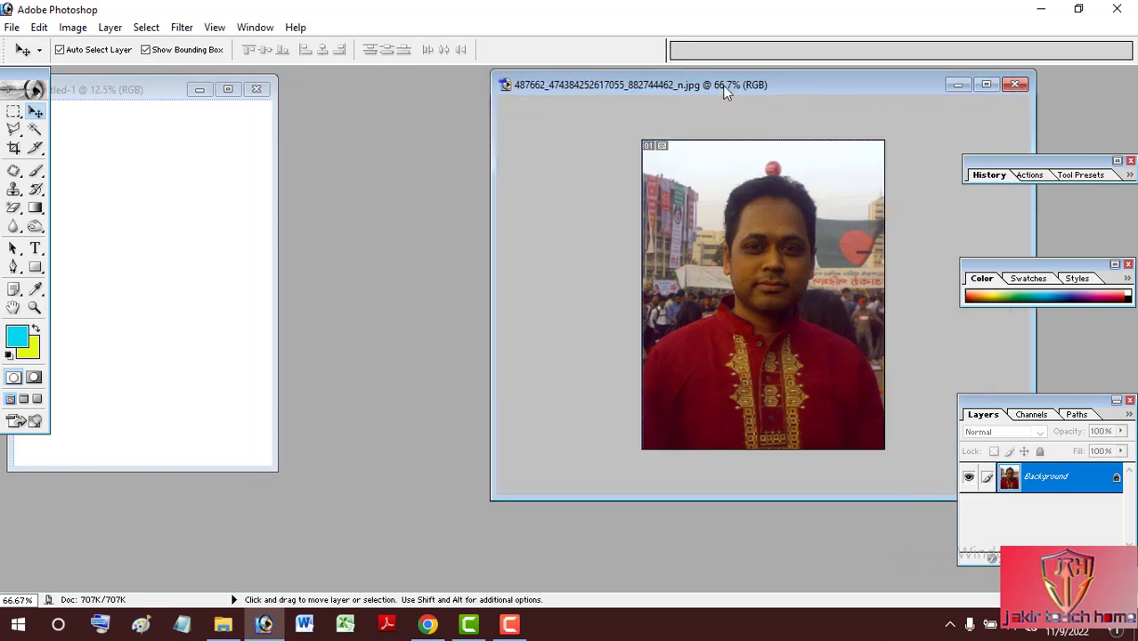
pyautogui.click(117, 87)
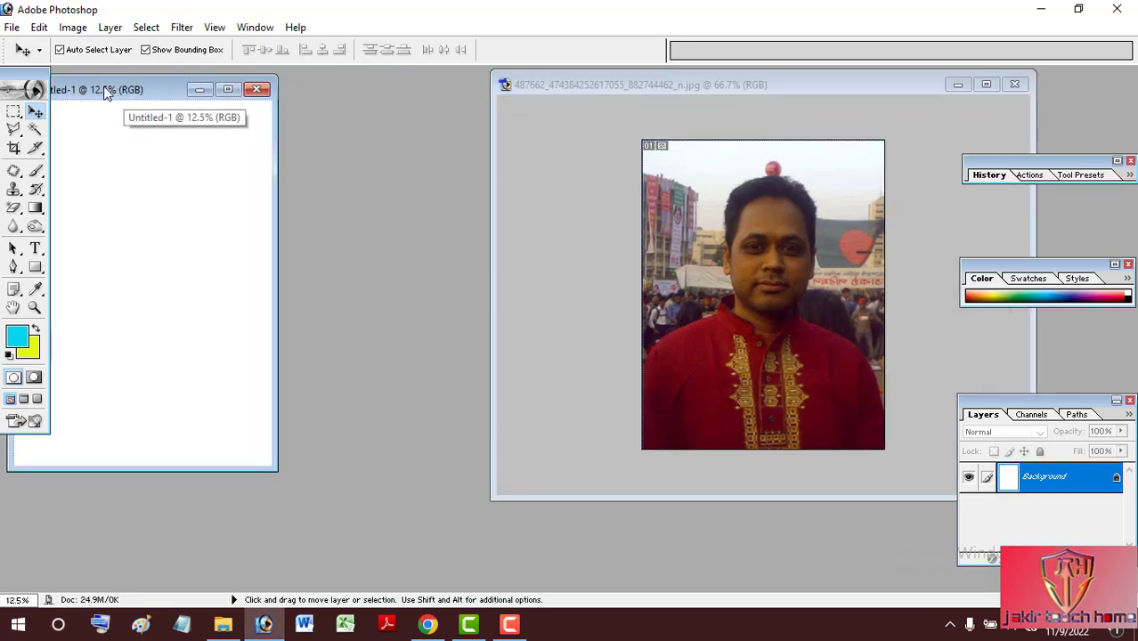
pyautogui.moveTo(107, 89); pyautogui.dragTo(290, 86)
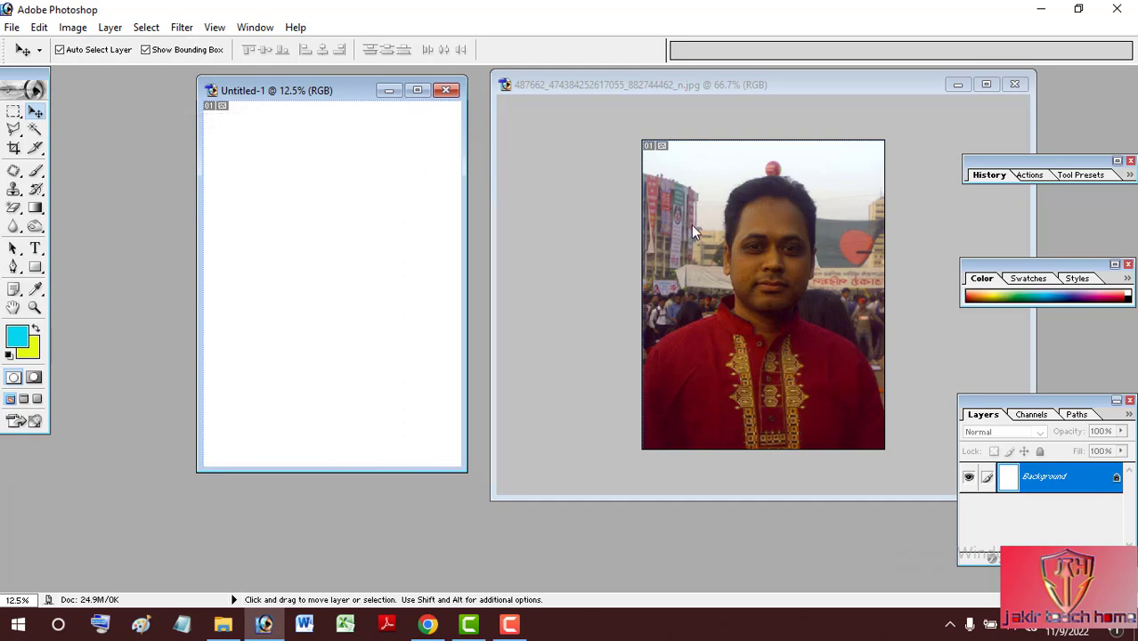
# Copy the cropped photo into the blank A4 document with the Move tool
pyautogui.click(801, 287)
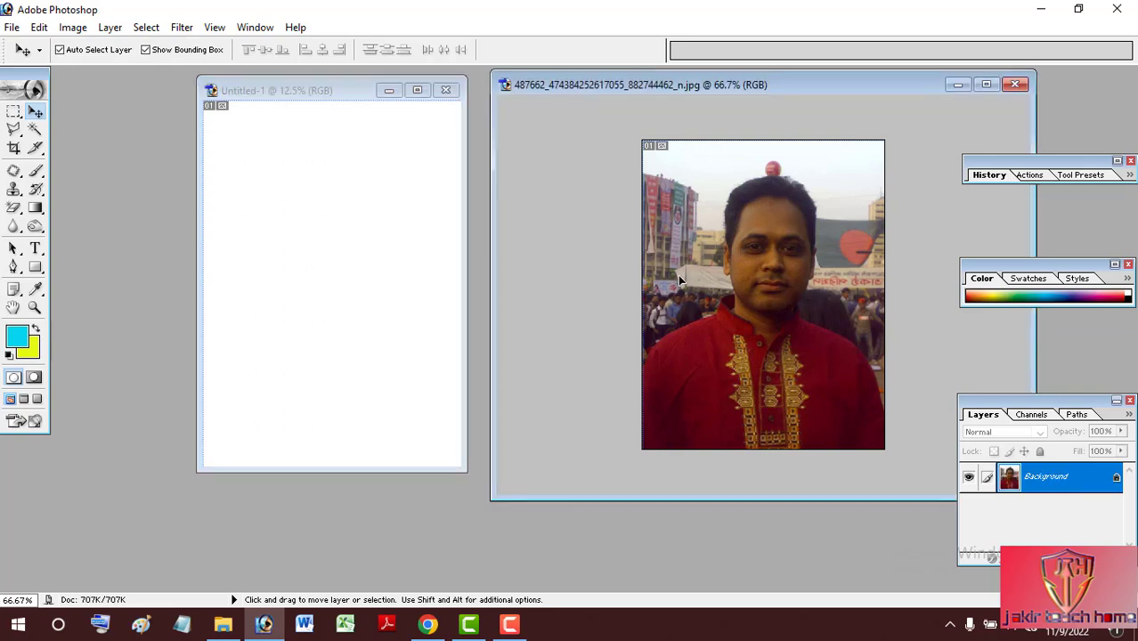
pyautogui.moveTo(581, 257); pyautogui.dragTo(438, 231)
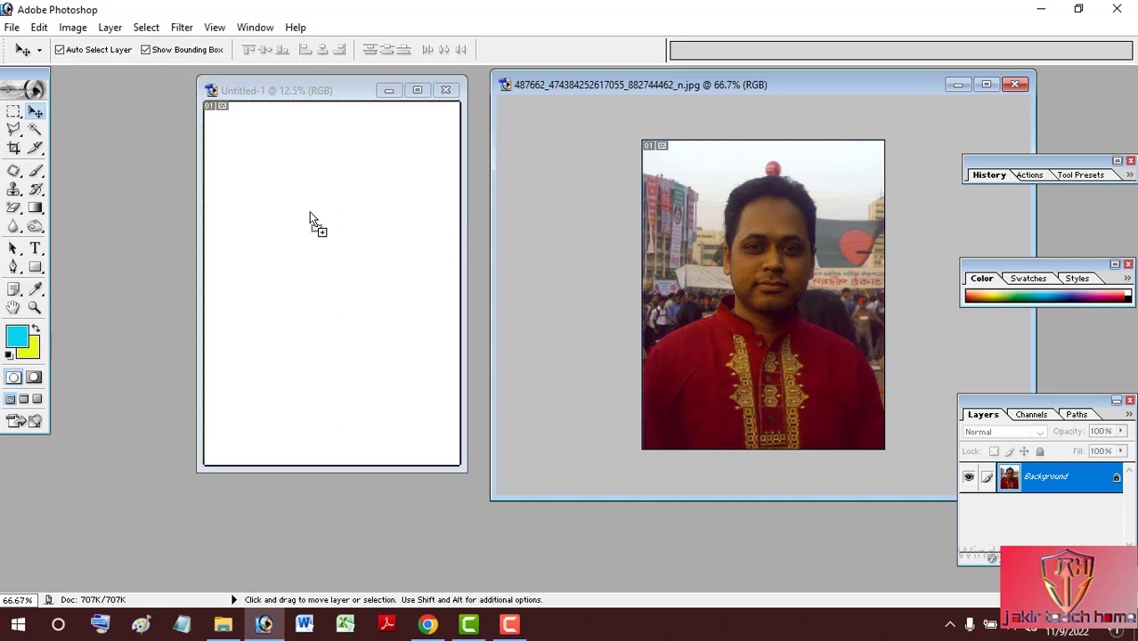
pyautogui.moveTo(310, 217); pyautogui.dragTo(282, 207)
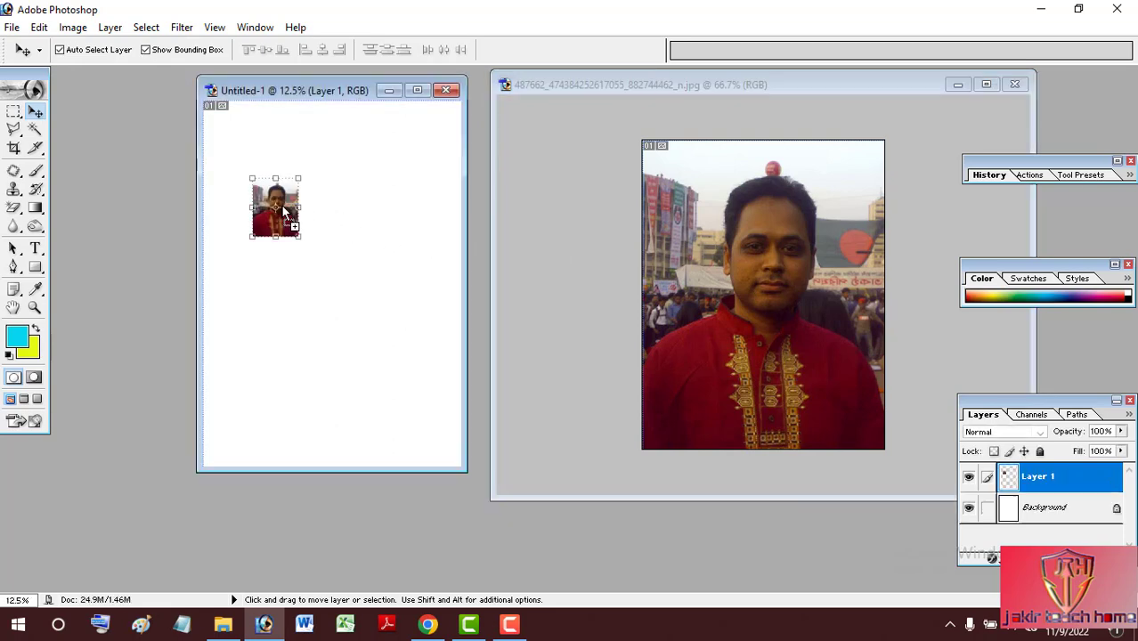
# Maximize the A4 document and move the photo into the page's upper-left corner, nudging it closer to the edges
pyautogui.click(417, 90)
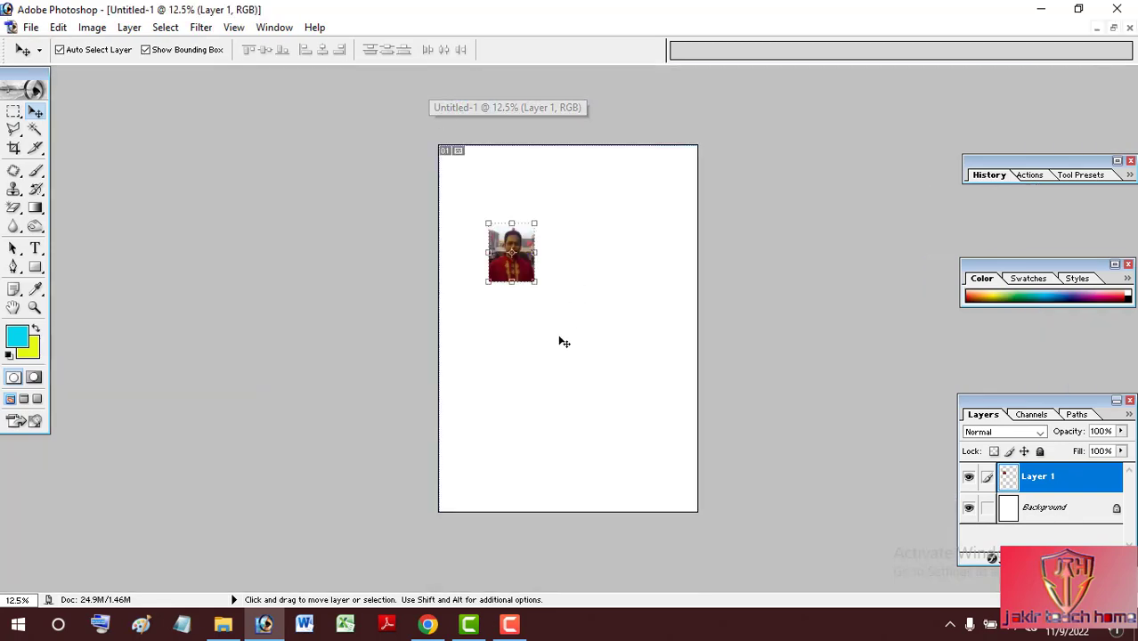
pyautogui.scroll(1, 568, 349)
pyautogui.scroll(-2, 568, 349)
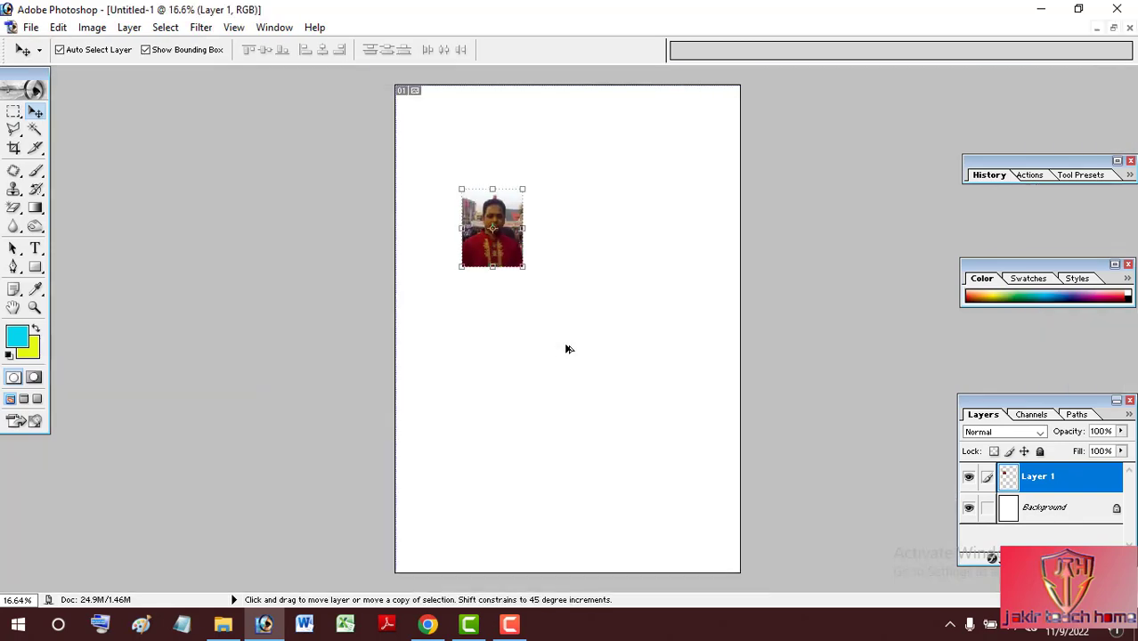
pyautogui.moveTo(515, 258); pyautogui.dragTo(462, 173)
pyautogui.hotkey('shift', 'Left')
pyautogui.hotkey('shift', 'Left')
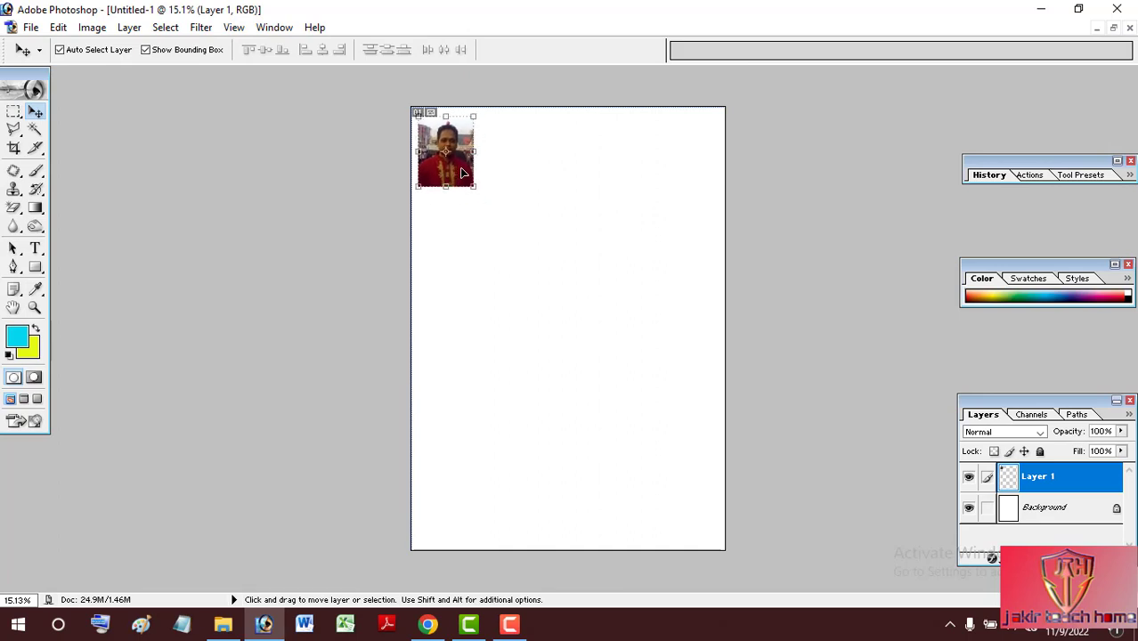
pyautogui.hotkey('shift', 'Up')
pyautogui.hotkey('shift', 'Up')
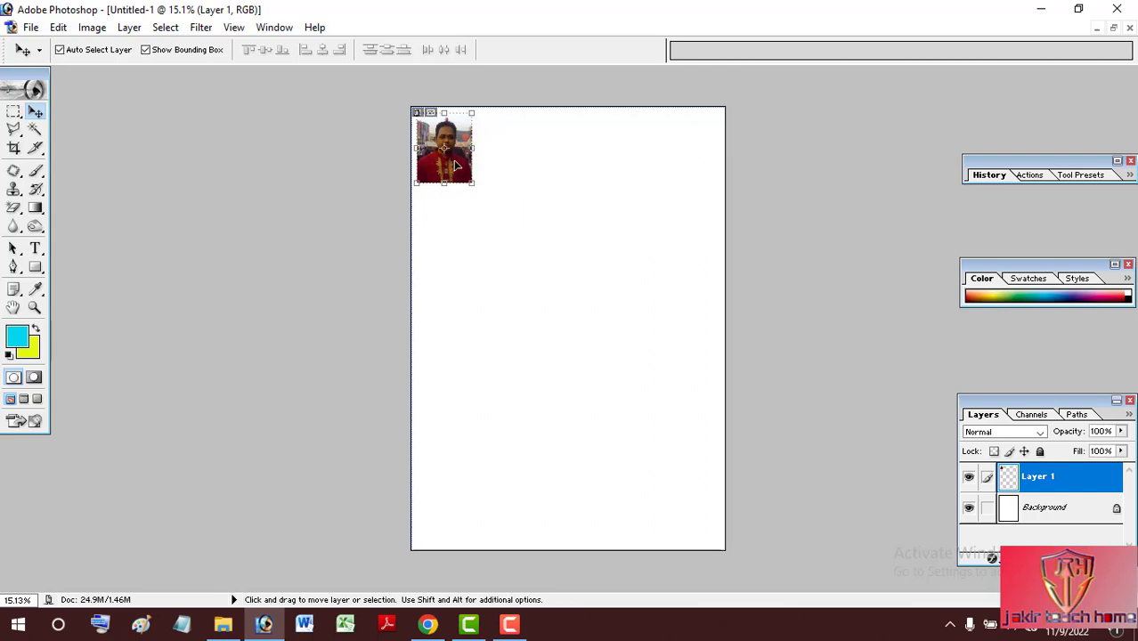
# Duplicate the photo four times across the page to form an evenly spaced top row of five
pyautogui.press('alt')
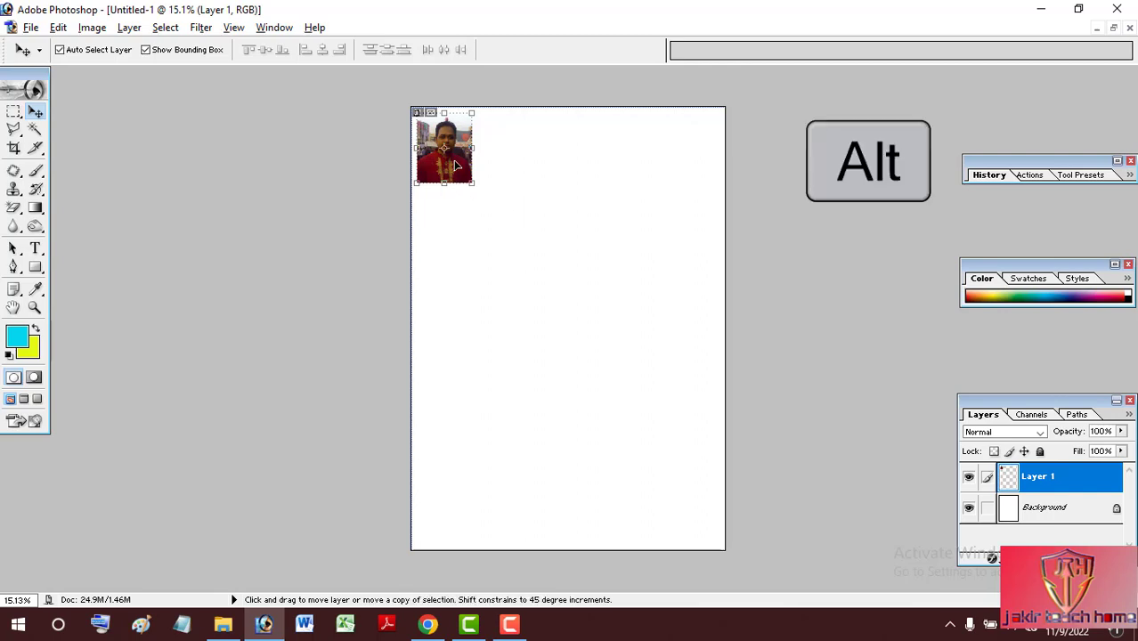
pyautogui.moveTo(456, 166); pyautogui.dragTo(698, 164)
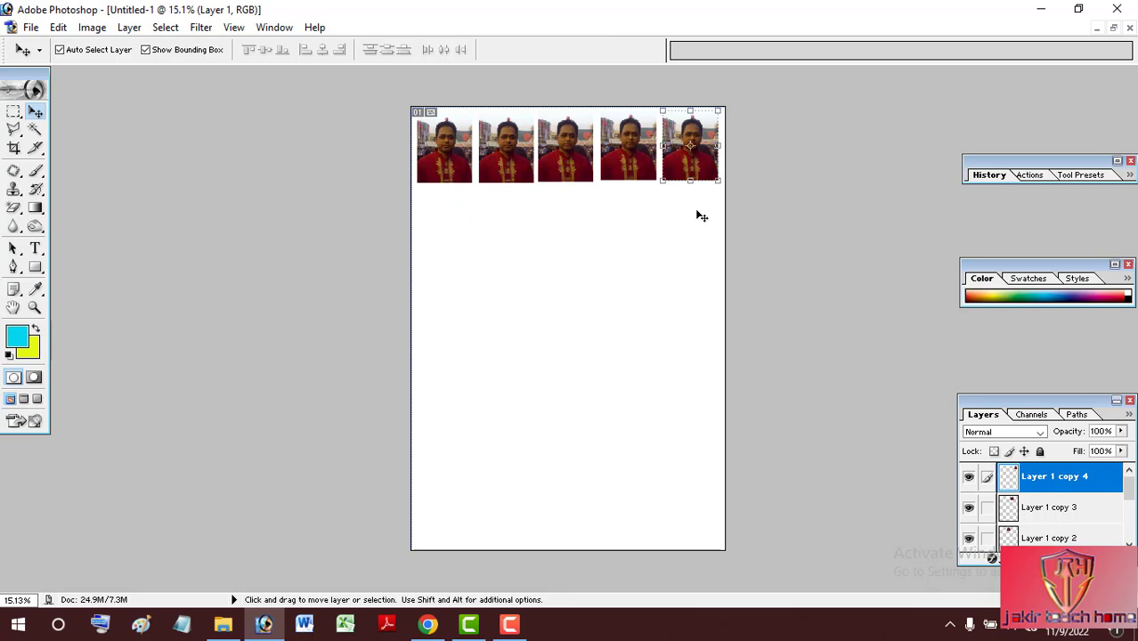
# Link all five photos in the top row, shift the row slightly, and merge them into a single layer
pyautogui.keyDown('shift'); pyautogui.click(635, 154); pyautogui.keyUp('shift')
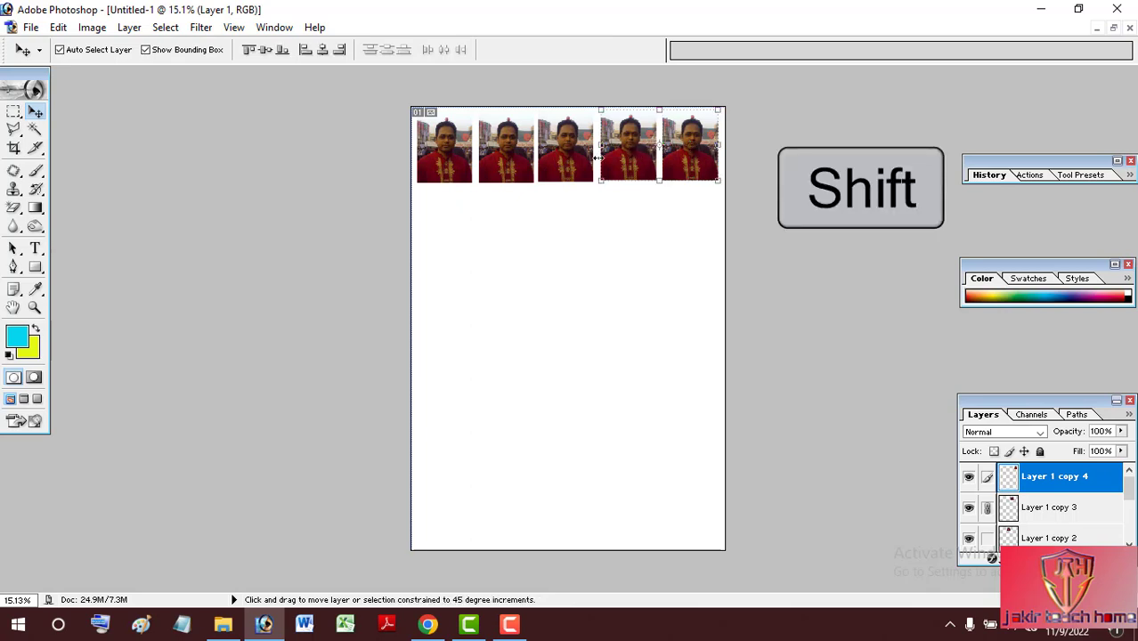
pyautogui.keyDown('shift'); pyautogui.click(570, 166); pyautogui.keyUp('shift')
pyautogui.keyDown('shift'); pyautogui.click(518, 171); pyautogui.keyUp('shift')
pyautogui.keyDown('shift'); pyautogui.click(457, 171); pyautogui.keyUp('shift')
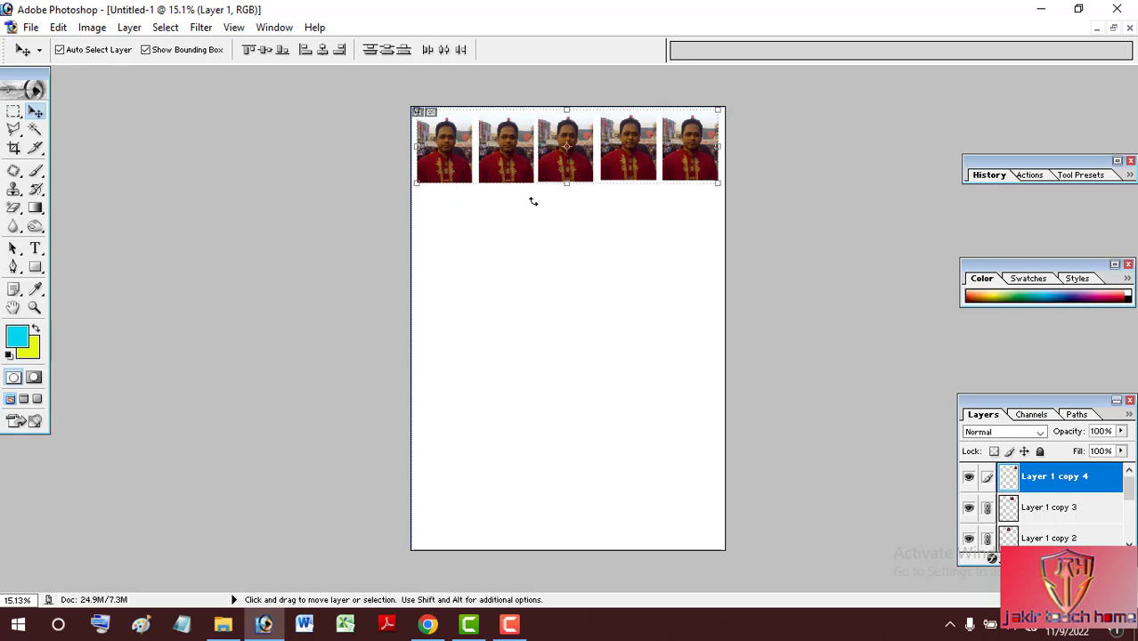
pyautogui.moveTo(544, 194); pyautogui.dragTo(548, 192)
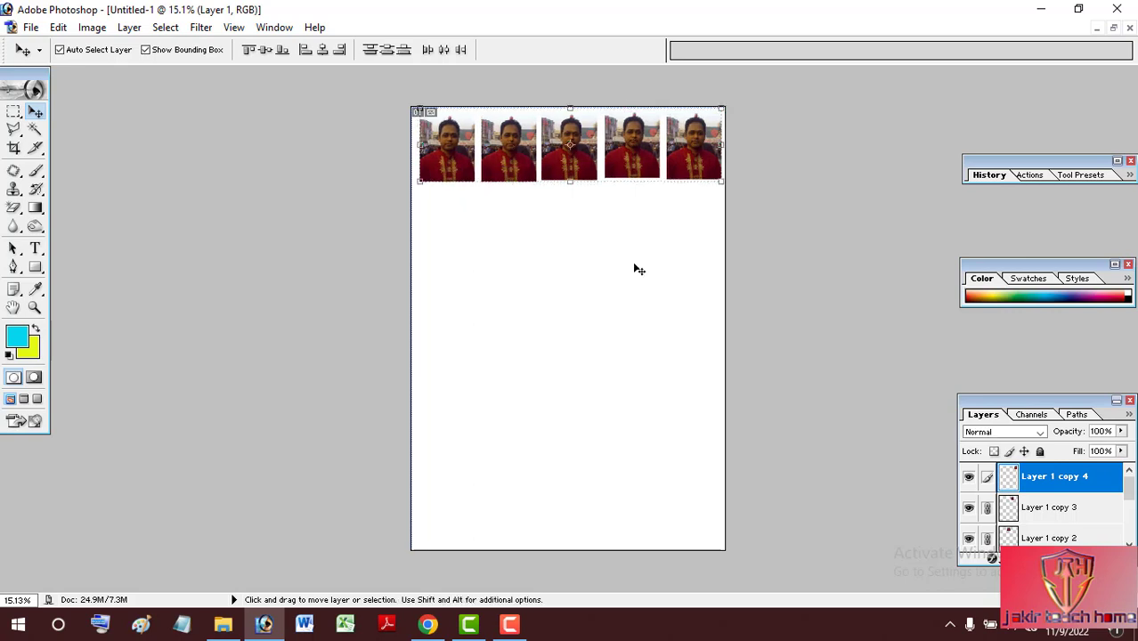
pyautogui.hotkey('ctrl', 'e')
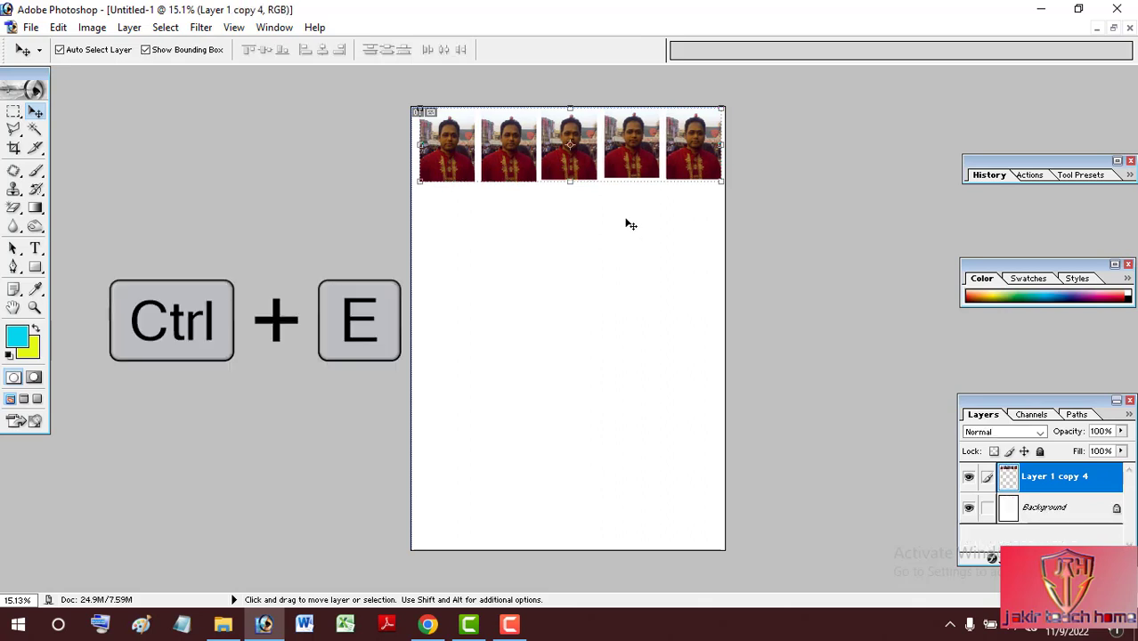
# Duplicate the merged photo row four times down the page to make five rows of five photos
pyautogui.moveTo(609, 178); pyautogui.dragTo(605, 327)
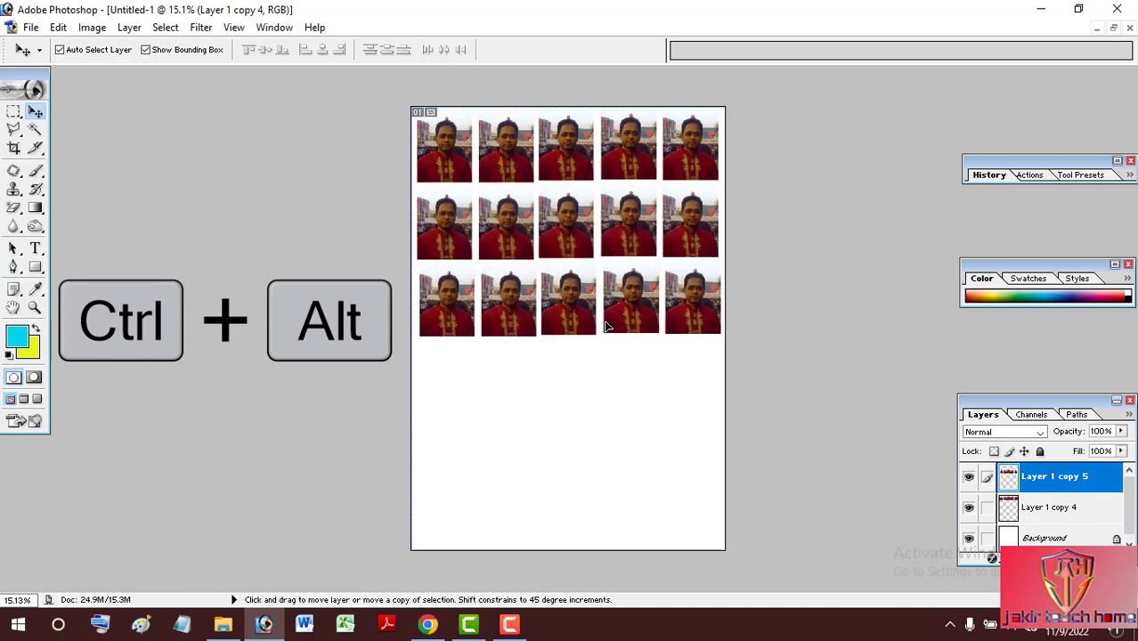
pyautogui.moveTo(606, 327); pyautogui.dragTo(616, 488)
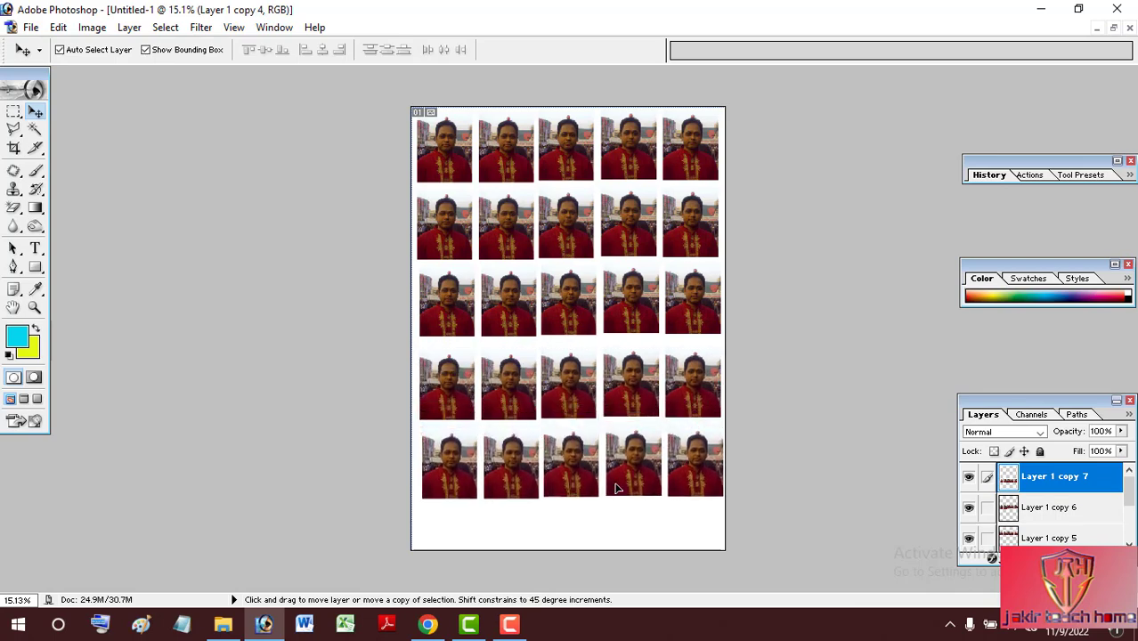
pyautogui.keyDown('alt'); pyautogui.click(617, 488); pyautogui.keyUp('alt')
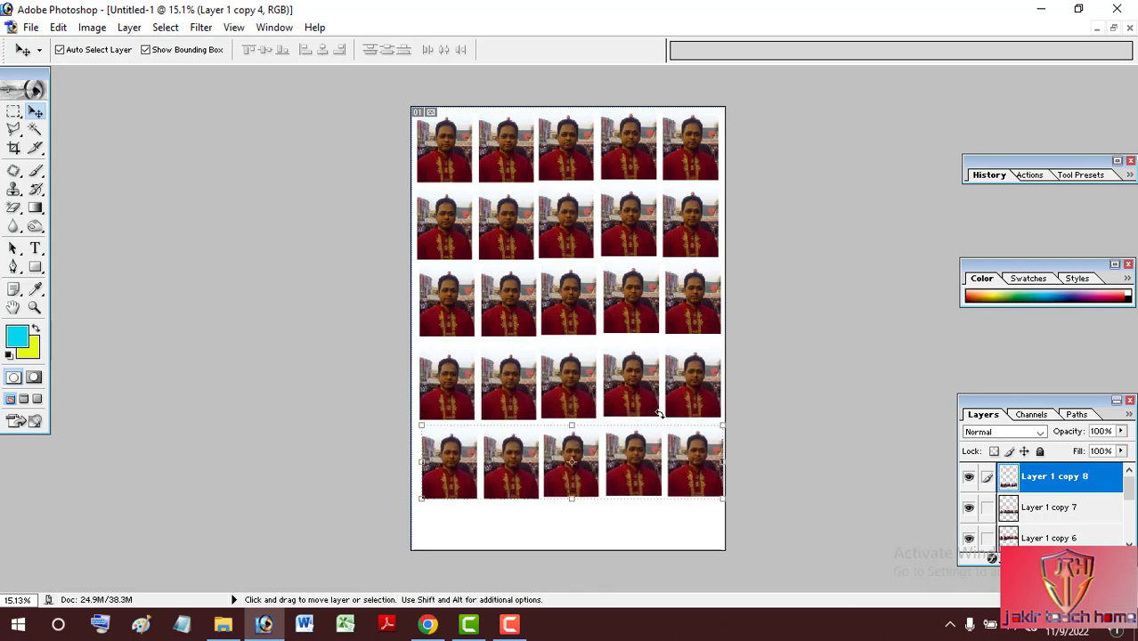